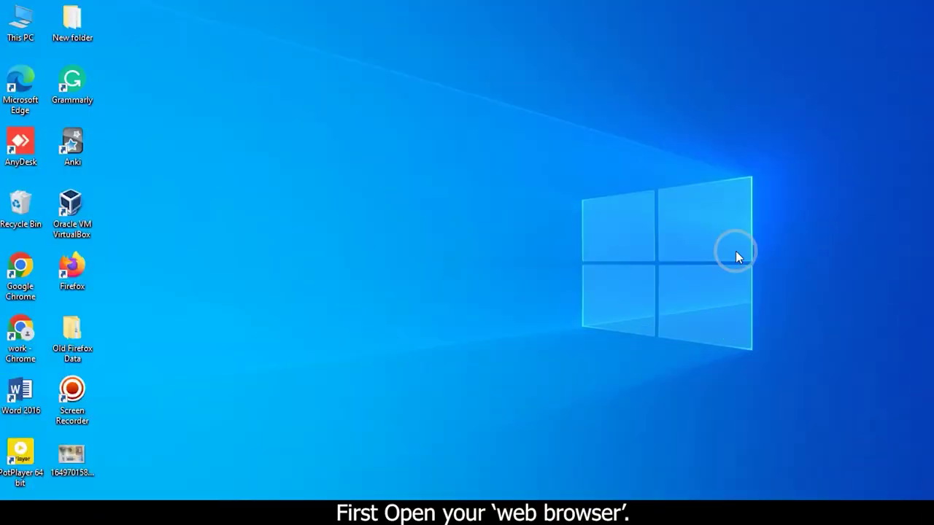
# Open Chrome and load the NetLink router login page at 192.168.1.1
pyautogui.doubleClick(21, 321)
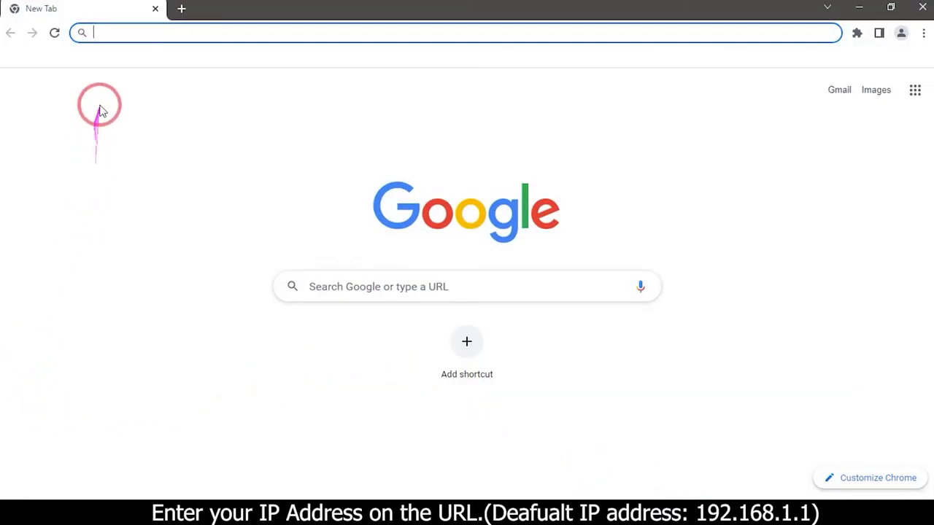
pyautogui.click(107, 32)
pyautogui.write('1')
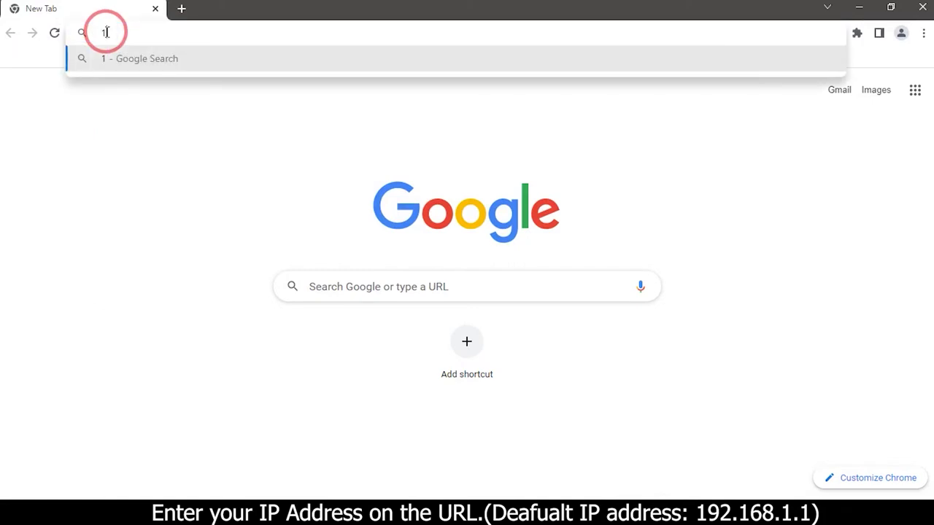
pyautogui.write('92.1')
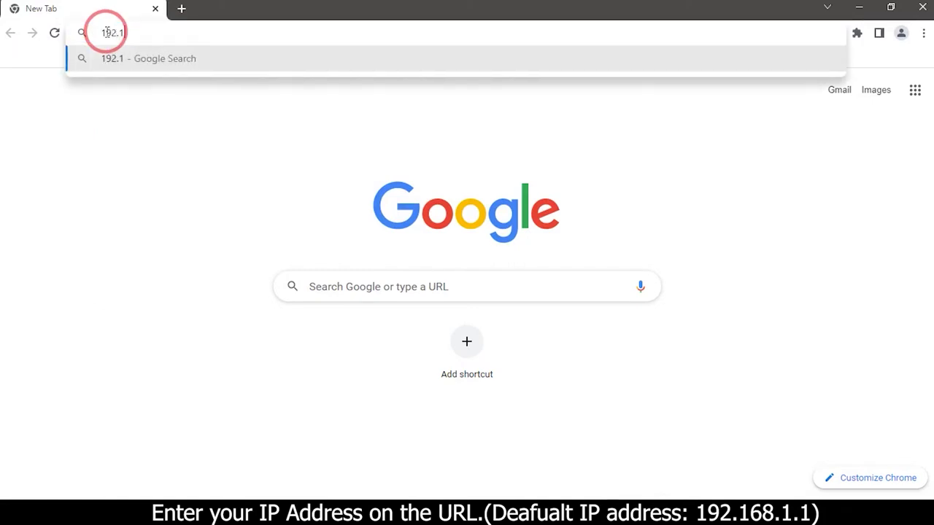
pyautogui.write('68.')
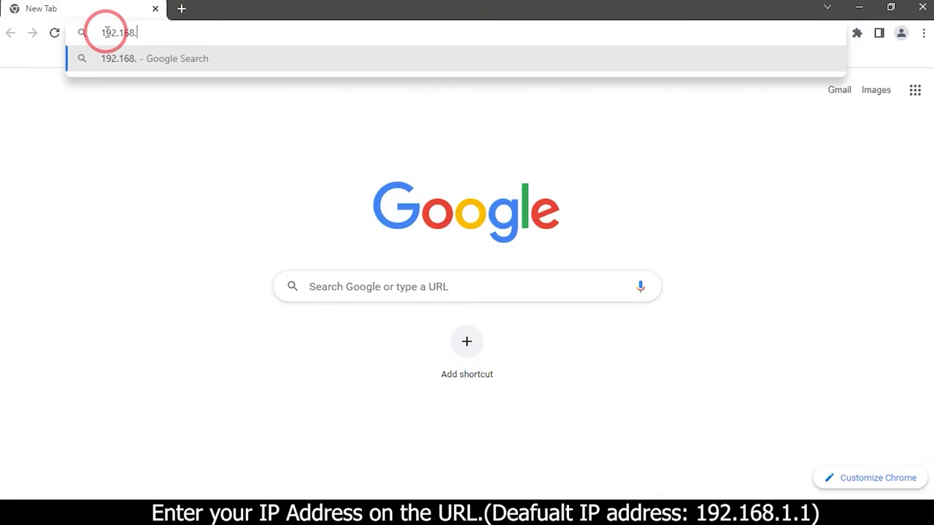
pyautogui.write('1.1')
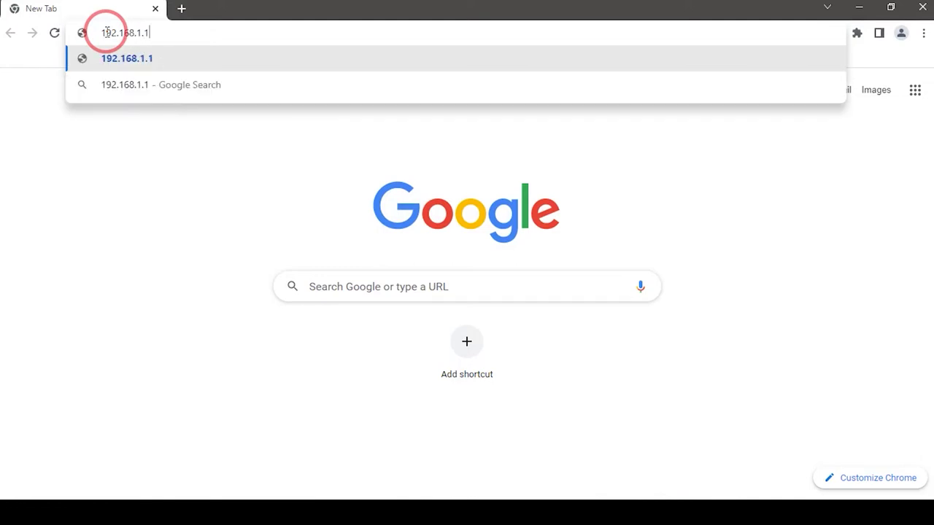
pyautogui.press('Return')
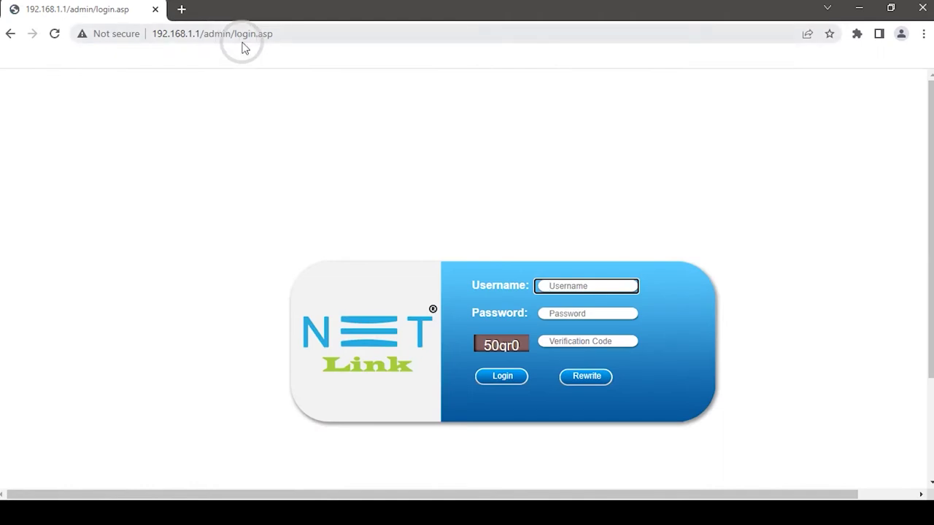
# Log in as admin with the account password and the verification code shown
pyautogui.click(569, 285)
pyautogui.write('admin')
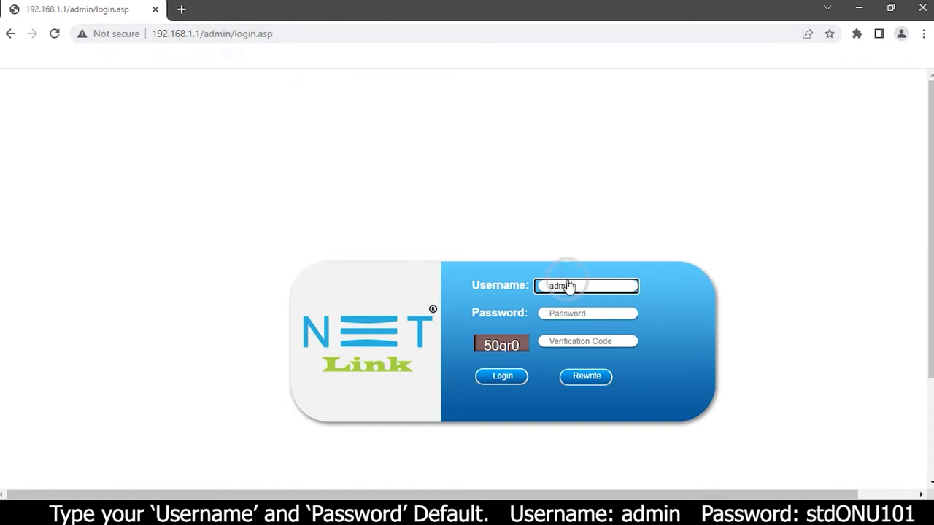
pyautogui.click(569, 313)
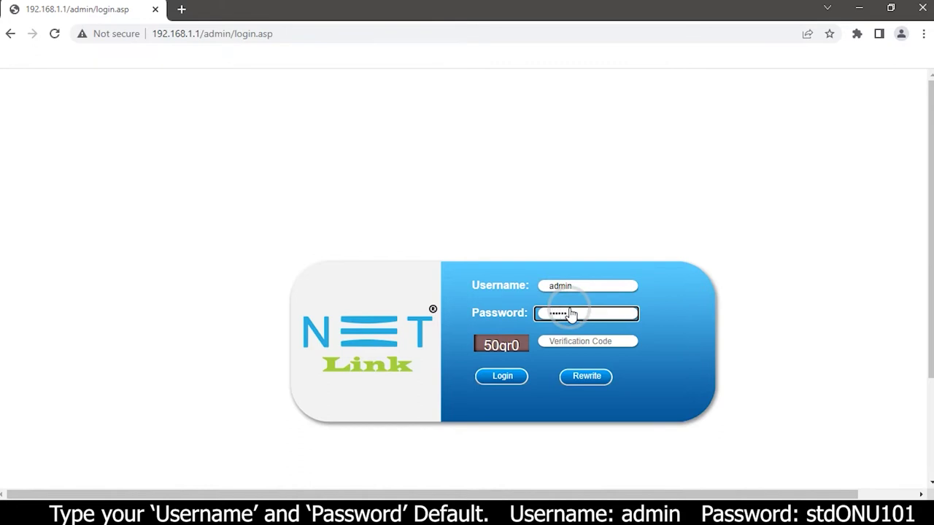
pyautogui.click(561, 346)
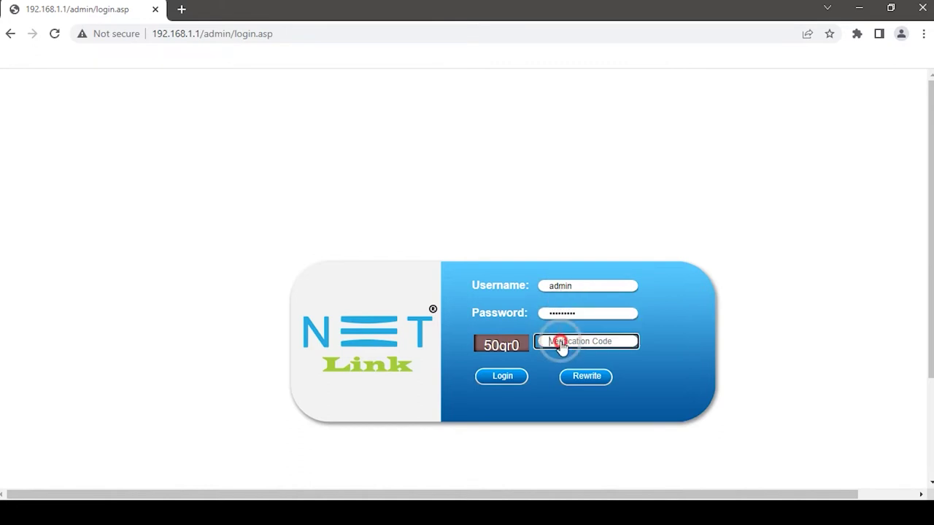
pyautogui.write('50qr')
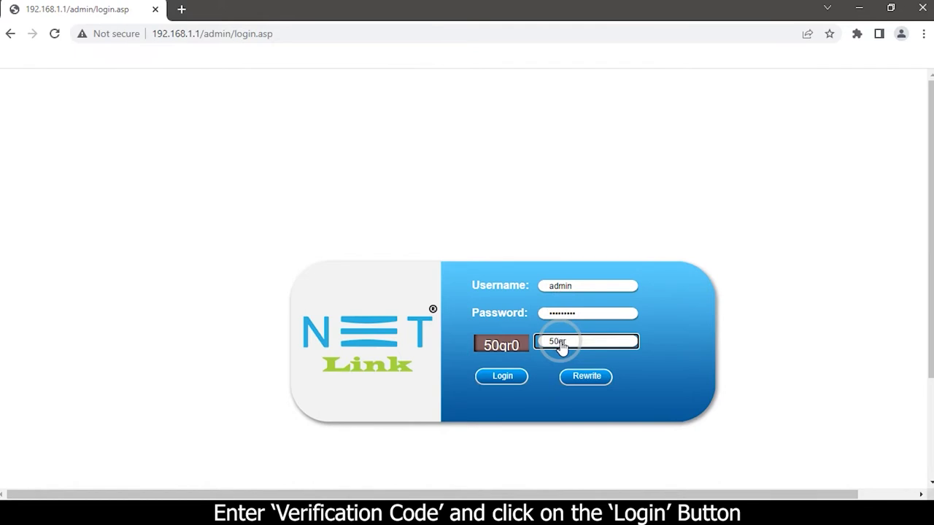
pyautogui.write('0')
pyautogui.click(503, 372)
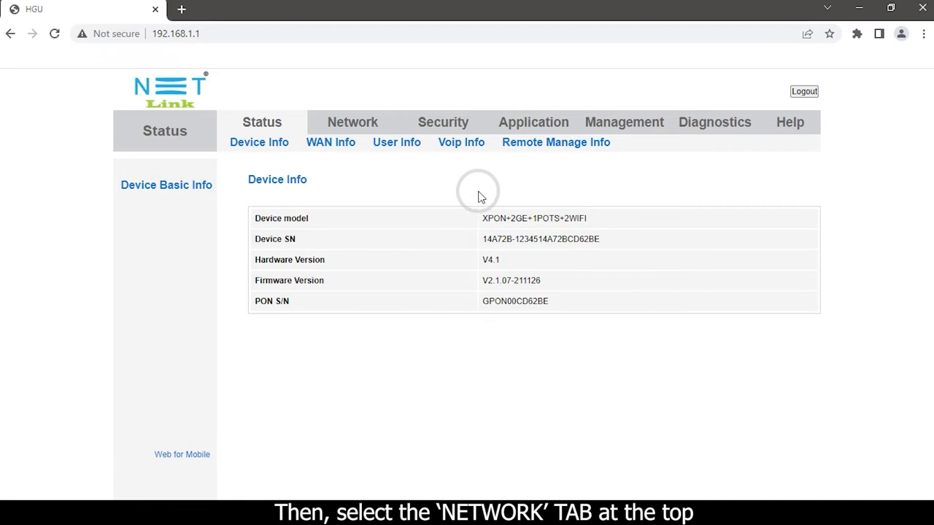
# Go to the Network section and bring up the 5G WLAN Basic settings page
pyautogui.click(352, 122)
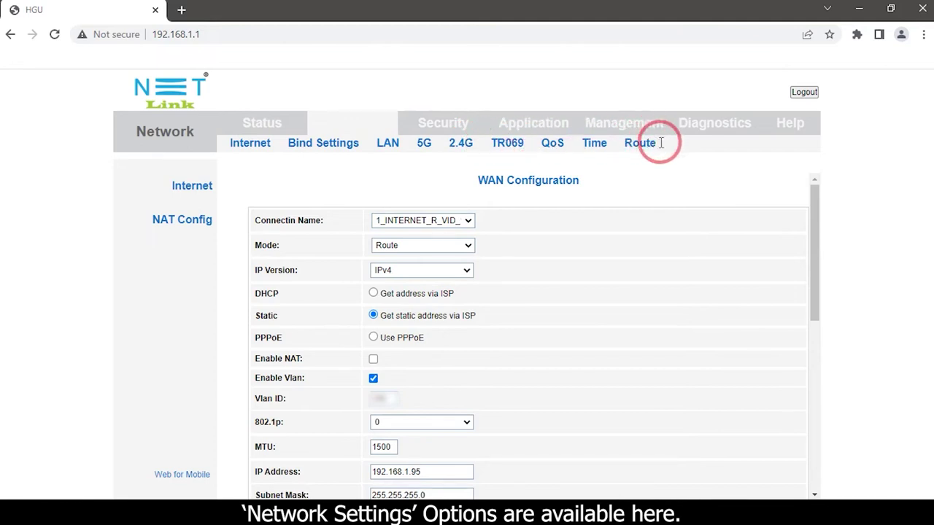
pyautogui.click(426, 145)
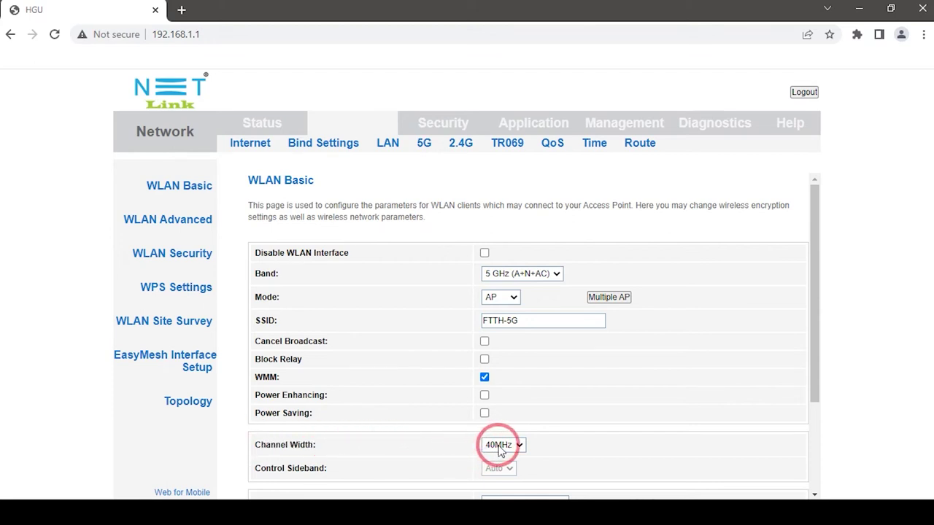
# Choose 40MHz in the 5G Channel Width dropdown
pyautogui.click(500, 446)
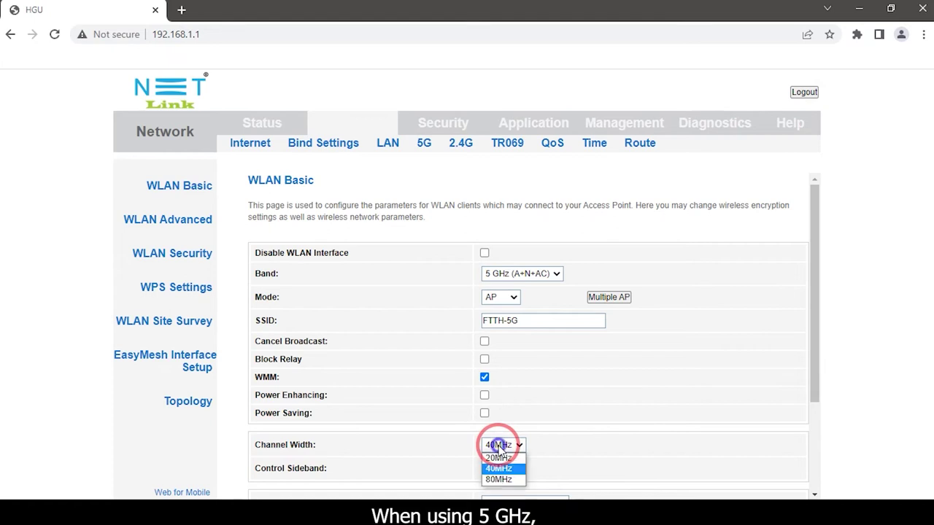
pyautogui.click(498, 480)
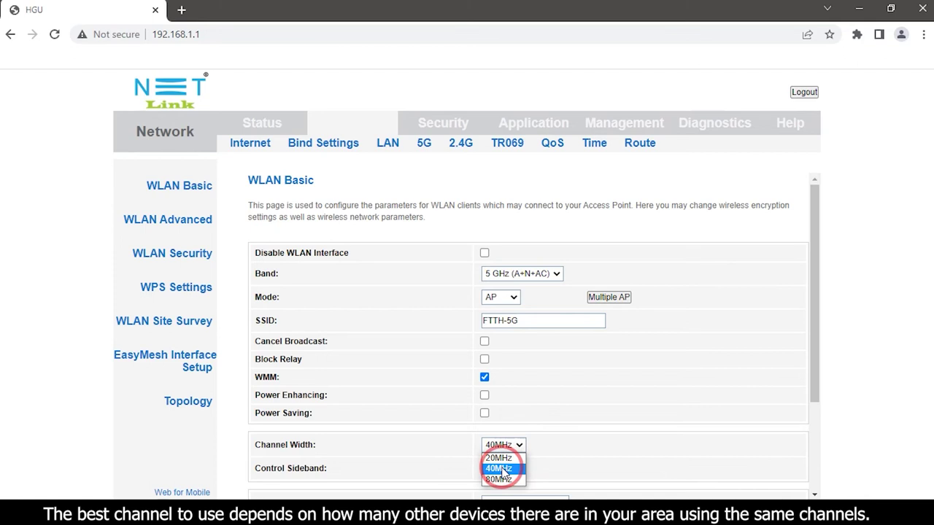
pyautogui.click(502, 469)
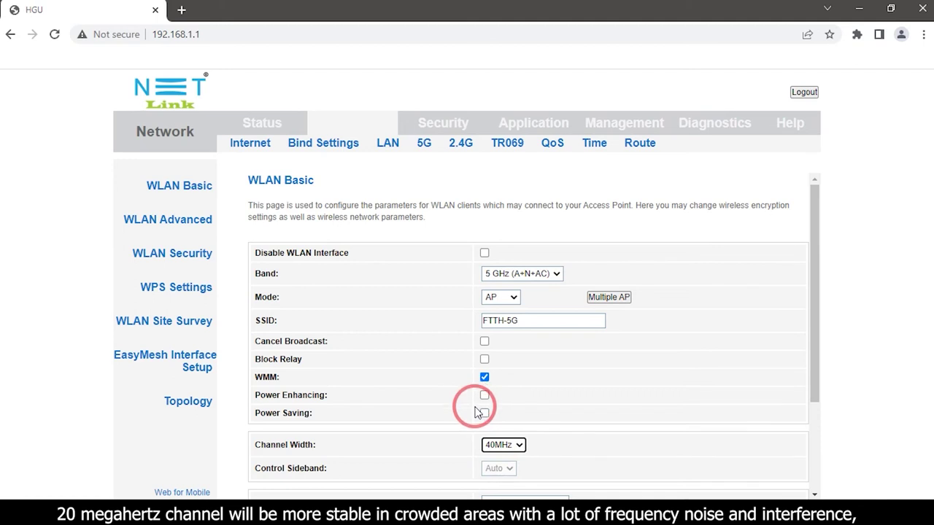
pyautogui.scroll(-1, 476, 413)
# Apply and confirm the 40MHz wireless change, then return to Status and log out
pyautogui.scroll(-1, 476, 413)
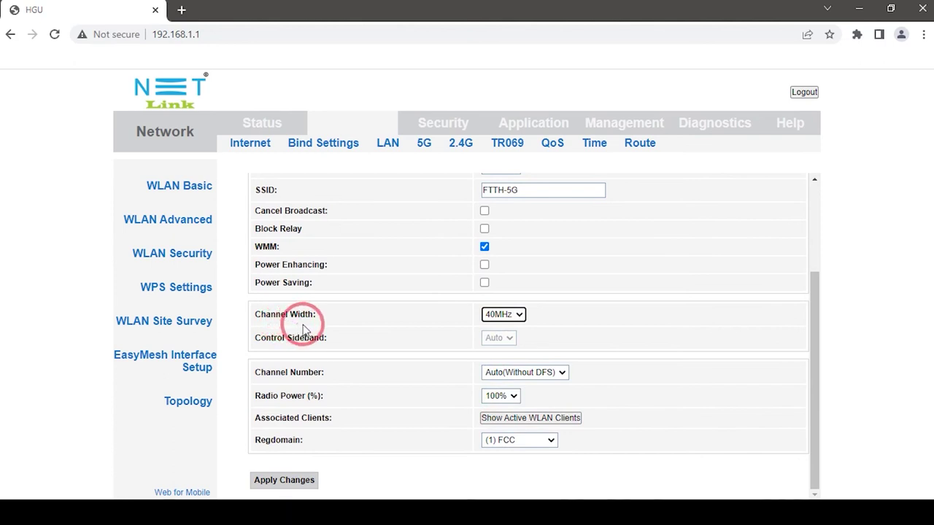
pyautogui.click(284, 480)
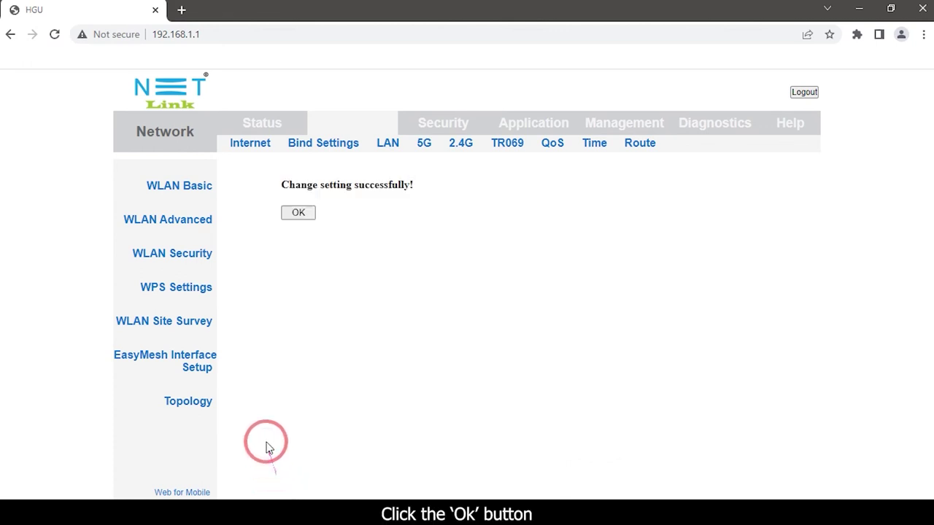
pyautogui.click(300, 213)
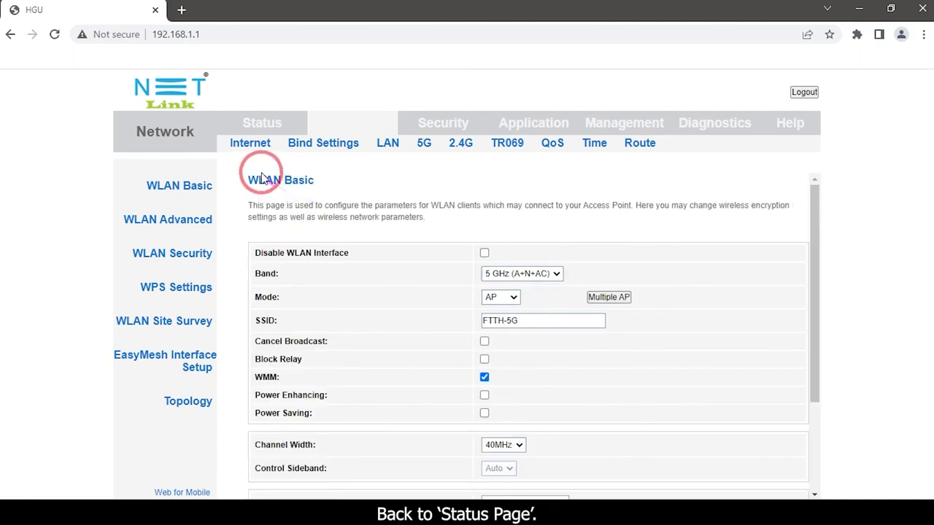
pyautogui.click(251, 128)
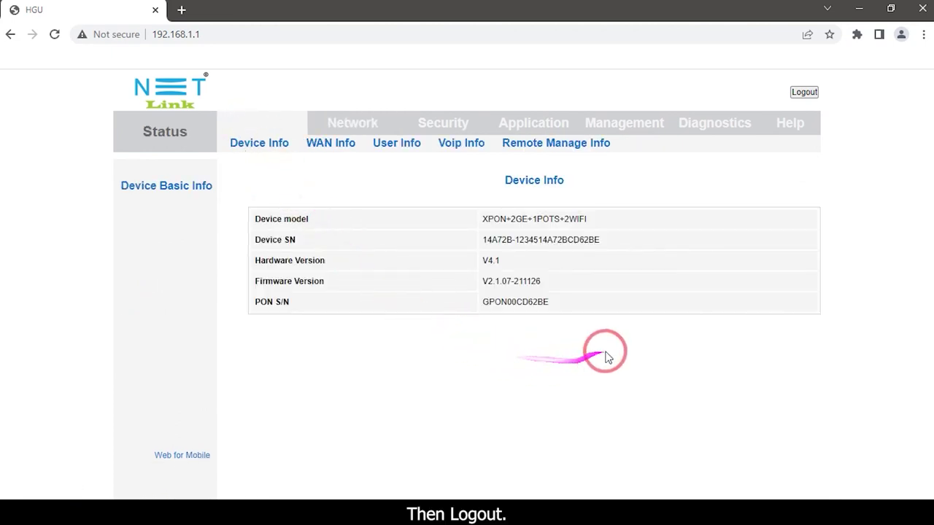
pyautogui.click(804, 93)
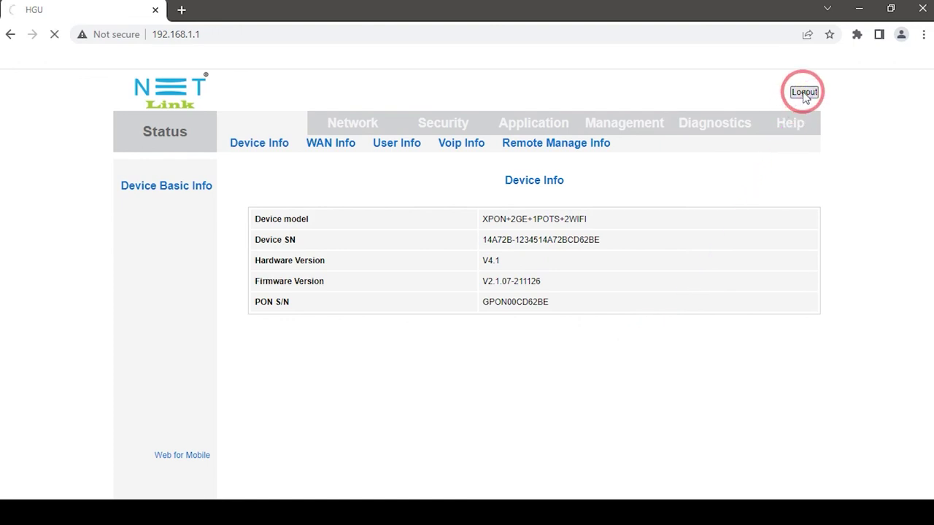